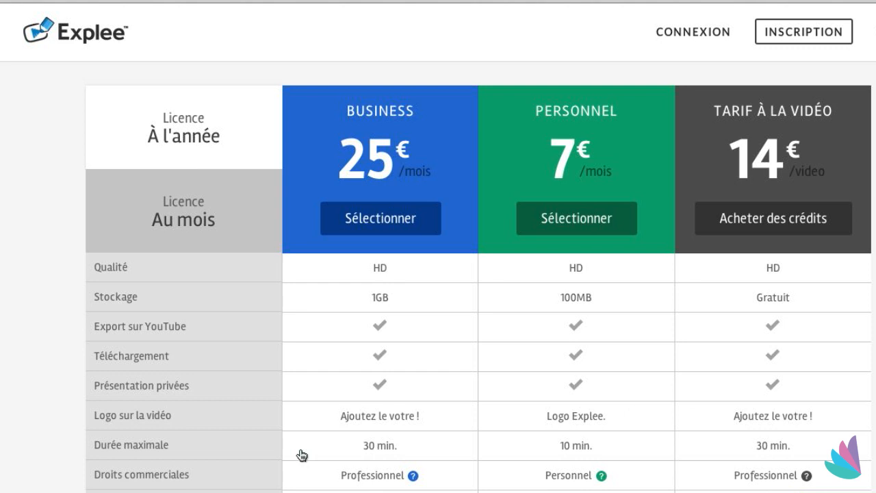
- Review the subscription plans and open the education offers to compare the Étudiant and Professeur plans
{"action": "scroll", "coordinate": [301, 455], "scroll_direction": "down", "scroll_amount": 3}
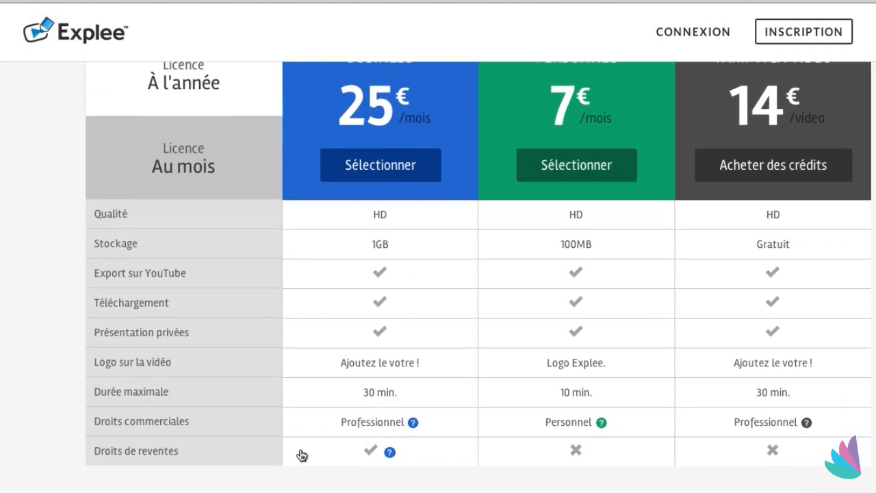
{"action": "scroll", "coordinate": [301, 456], "scroll_direction": "down", "scroll_amount": 2}
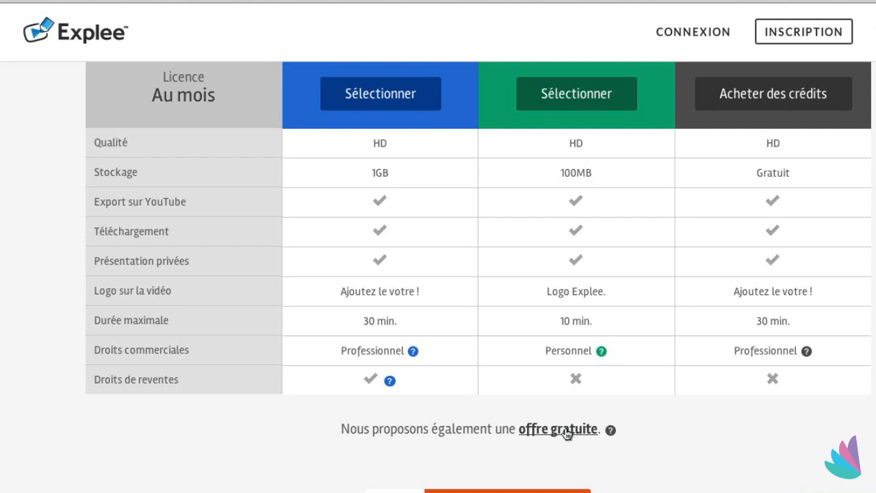
{"action": "scroll", "coordinate": [565, 434], "scroll_direction": "down", "scroll_amount": 3}
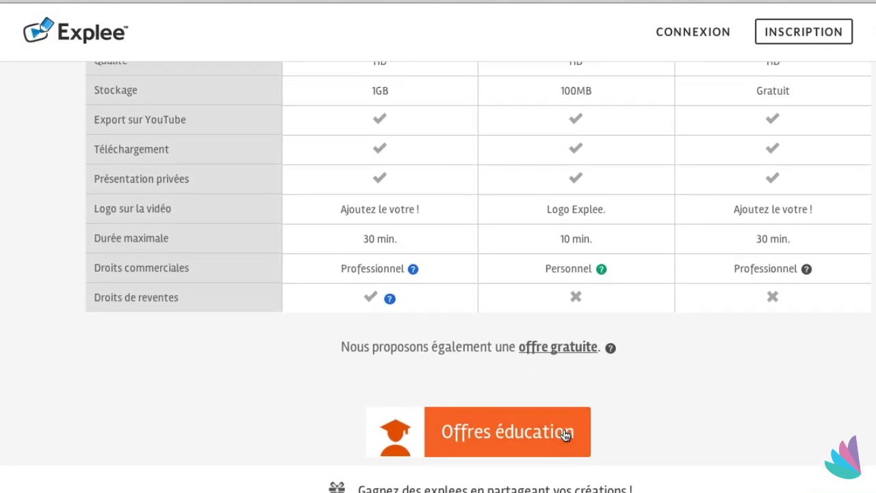
{"action": "scroll", "coordinate": [566, 434], "scroll_direction": "down", "scroll_amount": 1}
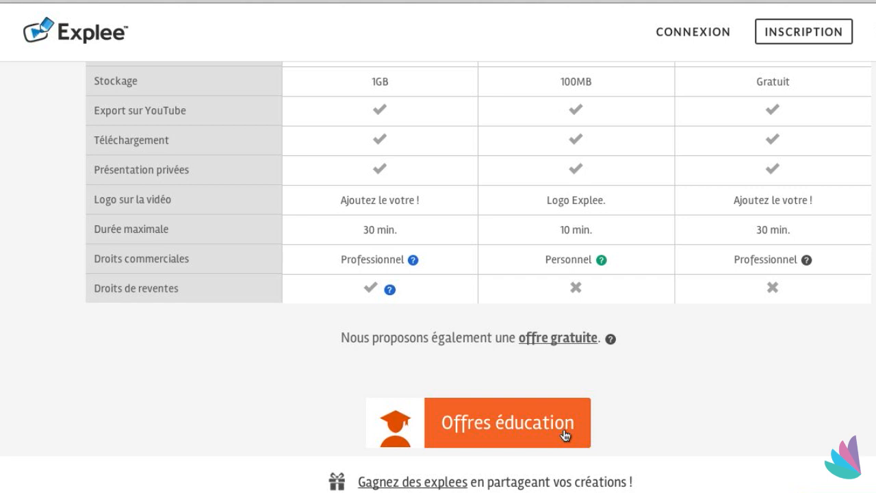
{"action": "left_click", "coordinate": [566, 436]}
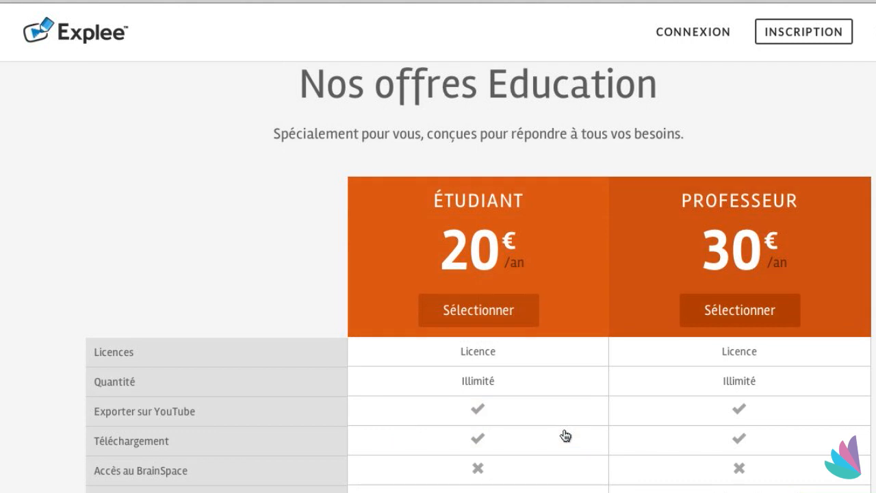
{"action": "scroll", "coordinate": [565, 436], "scroll_direction": "down", "scroll_amount": 2}
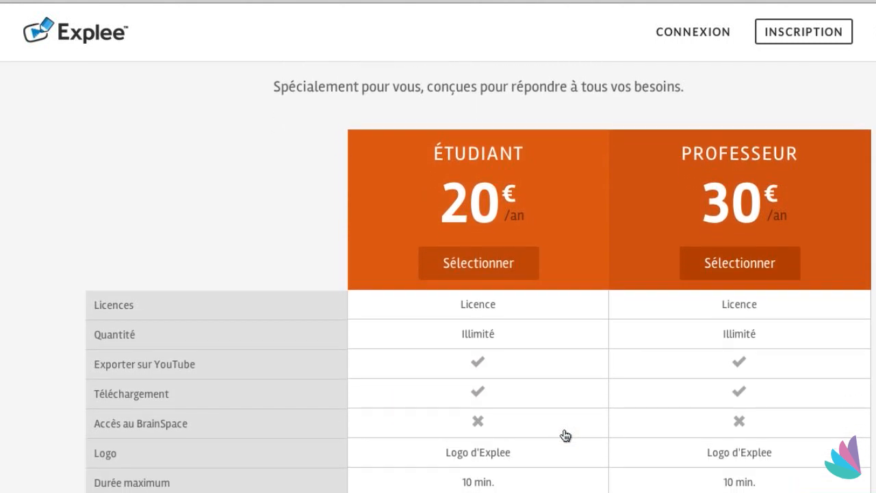
{"action": "scroll", "coordinate": [565, 436], "scroll_direction": "down", "scroll_amount": 2}
{"action": "scroll", "coordinate": [566, 436], "scroll_direction": "up", "scroll_amount": 1}
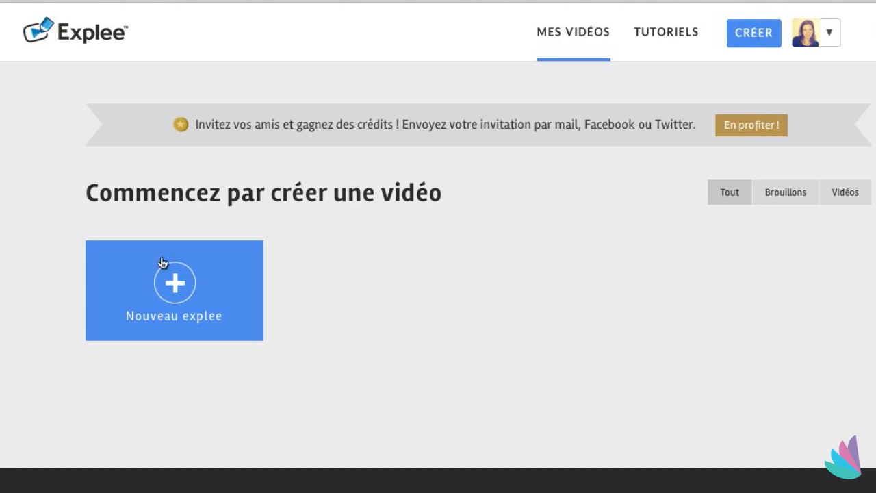
- Create a new blank explee titled "Mon premier Explee" with the description ":)"
{"action": "left_click", "coordinate": [174, 297]}
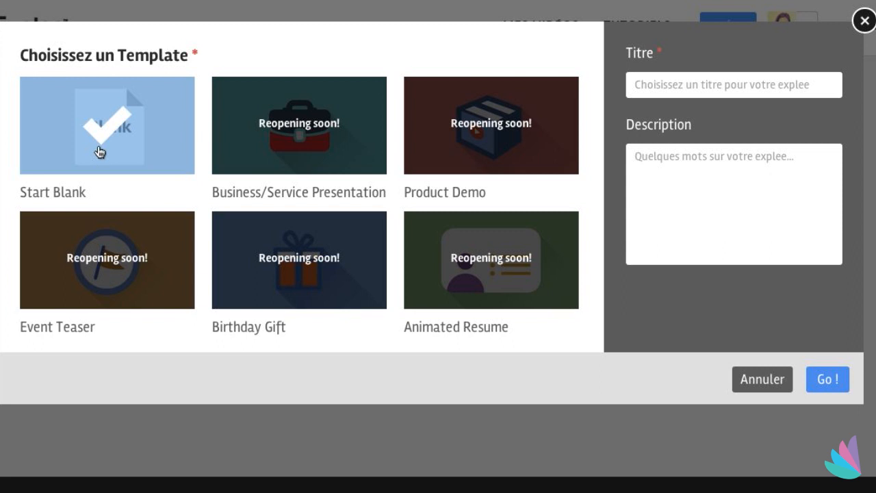
{"action": "left_click", "coordinate": [666, 89]}
{"action": "type", "text": "Mon pr"}
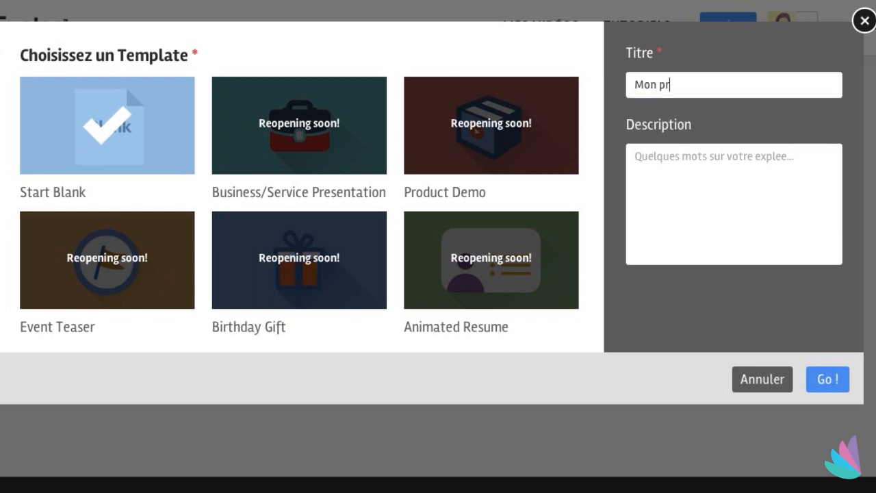
{"action": "type", "text": "emier Explee"}
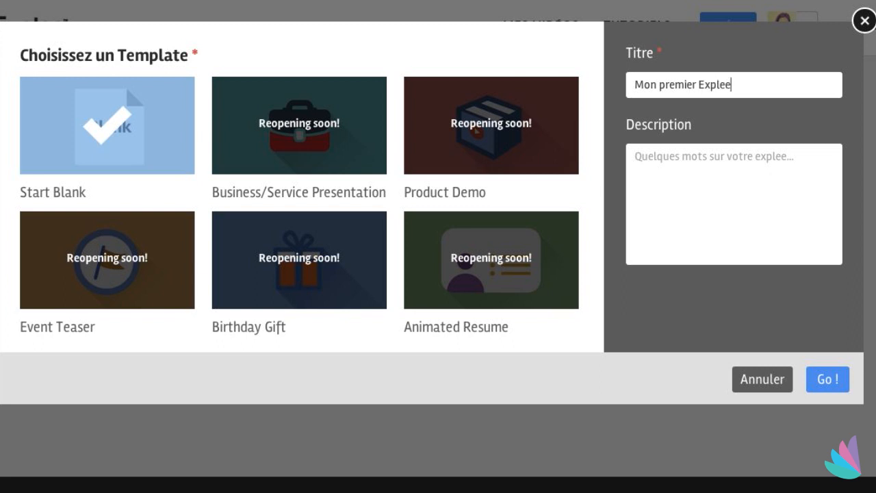
{"action": "left_click", "coordinate": [666, 161]}
{"action": "type", "text": ":)"}
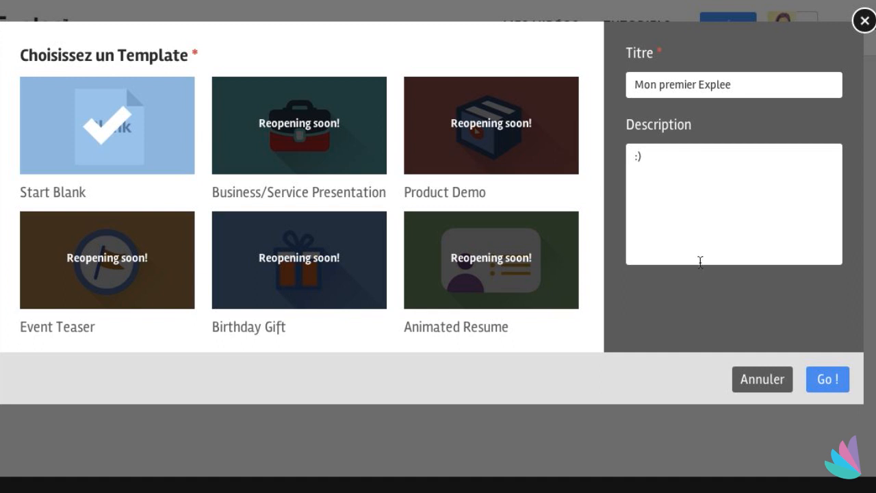
{"action": "left_click", "coordinate": [829, 380]}
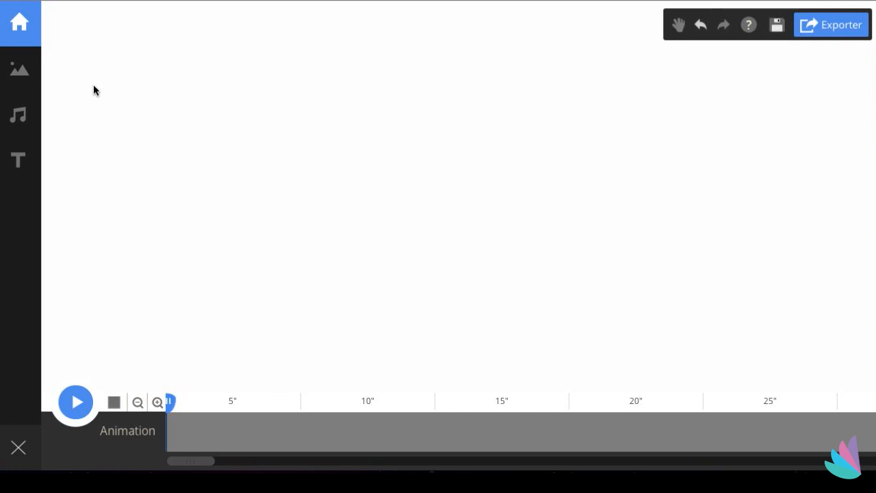
- Add the conference audience image from the Entreprise image category onto the canvas
{"action": "left_click", "coordinate": [16, 71]}
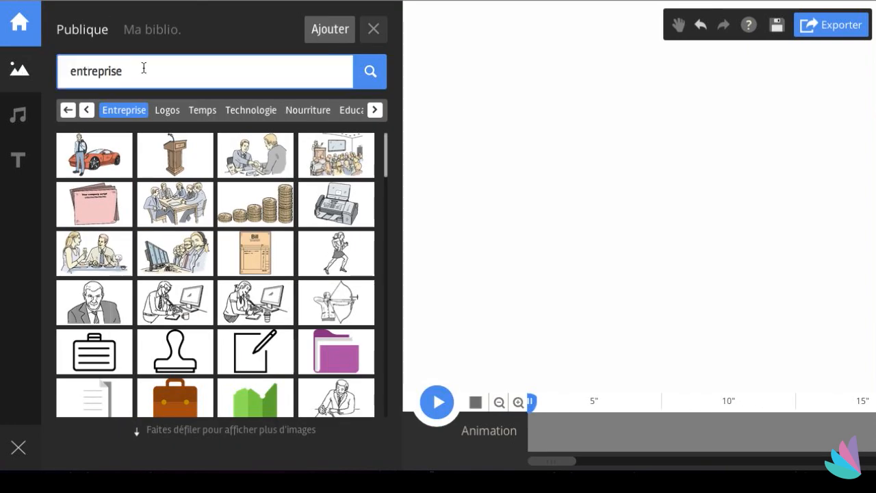
{"action": "left_click", "coordinate": [87, 110]}
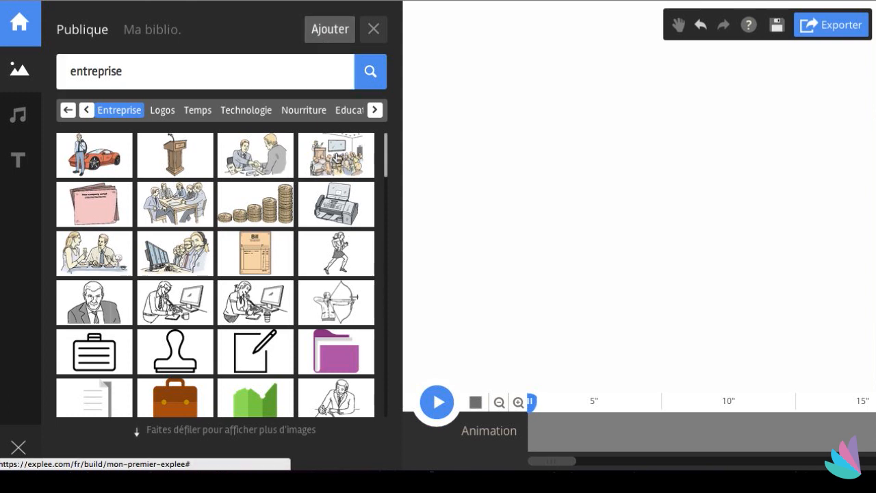
{"action": "left_click_drag", "start_coordinate": [336, 154], "coordinate": [525, 152]}
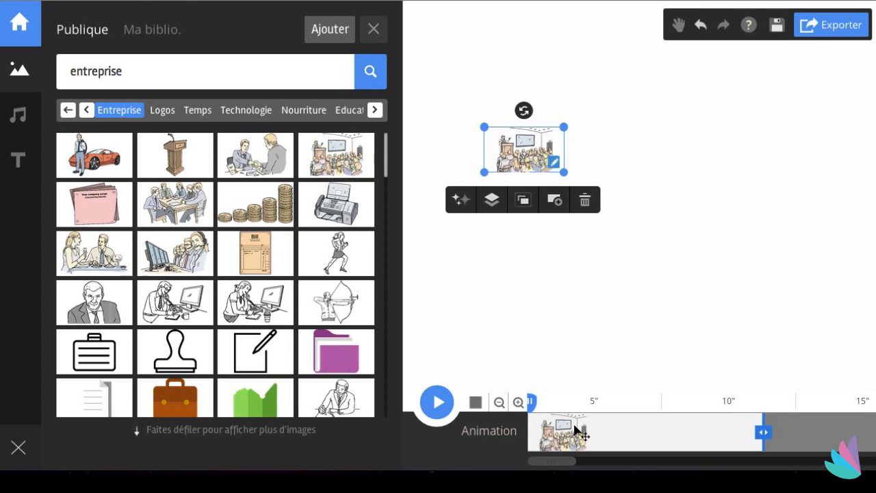
- Shorten the audience image's clip on the timeline and give it the Dessin effect
{"action": "mouse_move", "coordinate": [565, 430]}
{"action": "left_mouse_down"}
{"action": "mouse_move", "coordinate": [622, 430]}
{"action": "mouse_move", "coordinate": [560, 433]}
{"action": "left_mouse_up"}
{"action": "left_click_drag", "start_coordinate": [767, 436], "coordinate": [669, 436]}
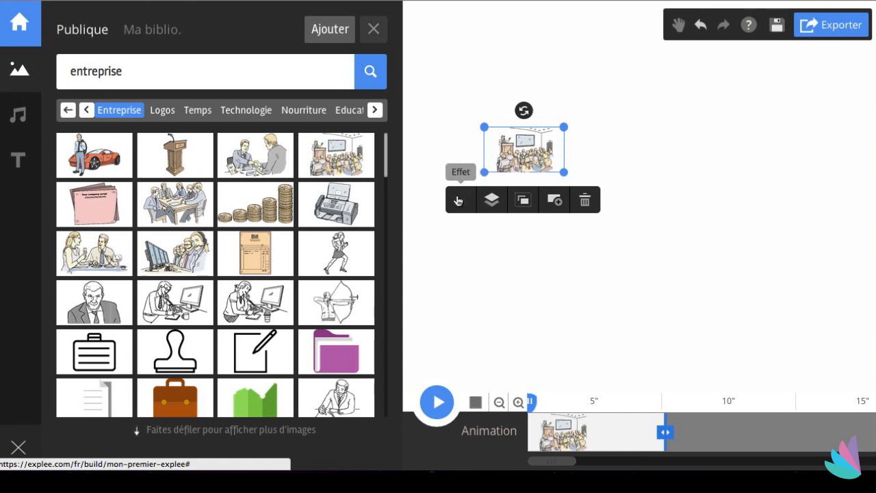
{"action": "left_click", "coordinate": [459, 201]}
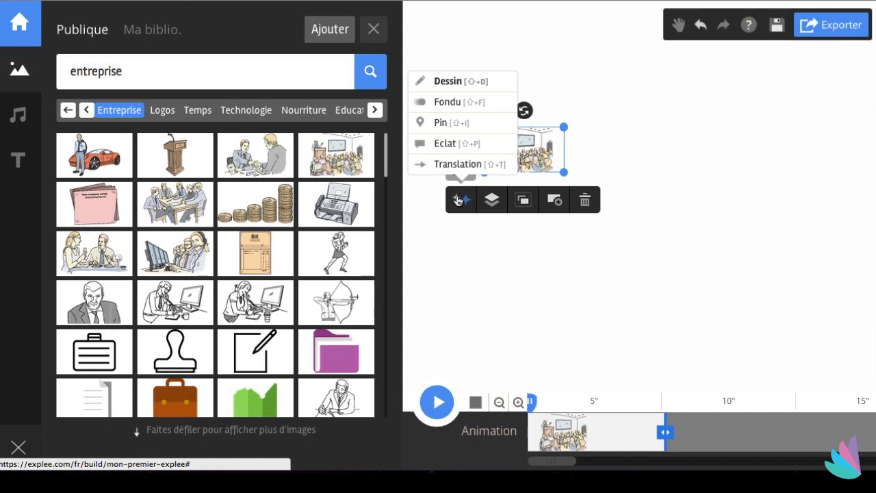
{"action": "left_click", "coordinate": [458, 82]}
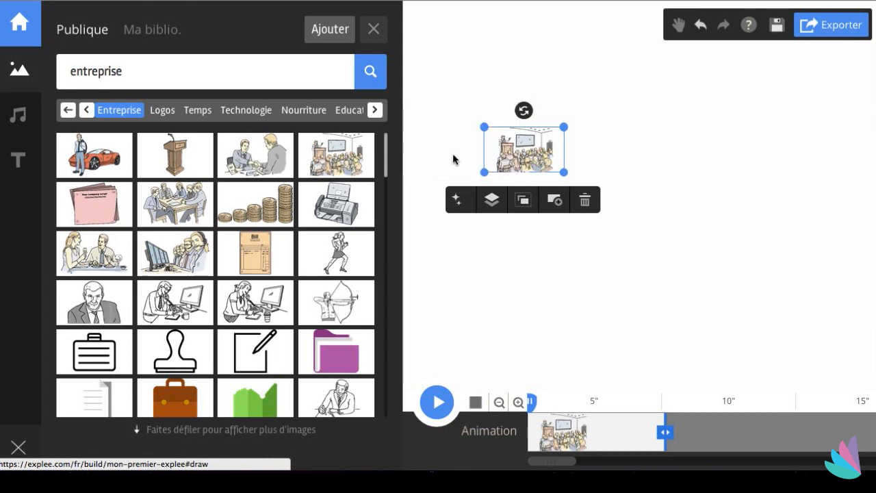
- Preview the animation and close the preview
{"action": "left_click", "coordinate": [425, 406]}
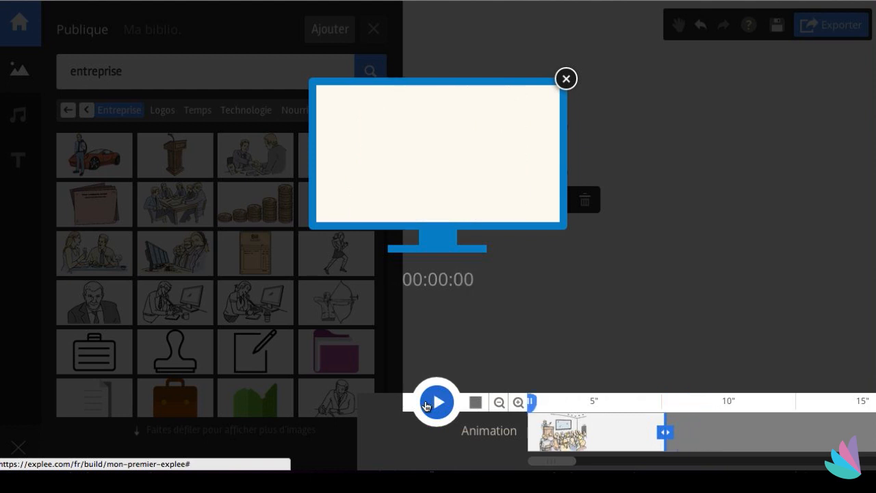
{"action": "left_click", "coordinate": [566, 79]}
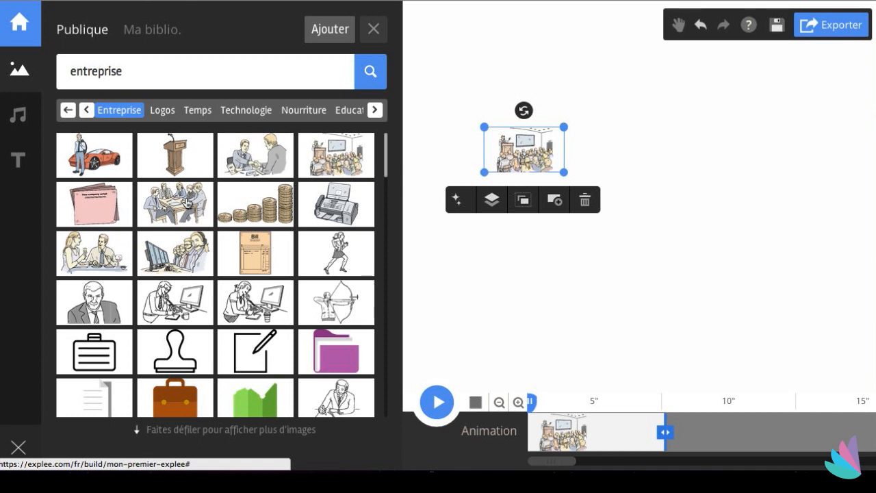
- Add the meeting-table image beside the first image and apply the Dessin effect to it
{"action": "left_click_drag", "start_coordinate": [187, 202], "coordinate": [618, 195]}
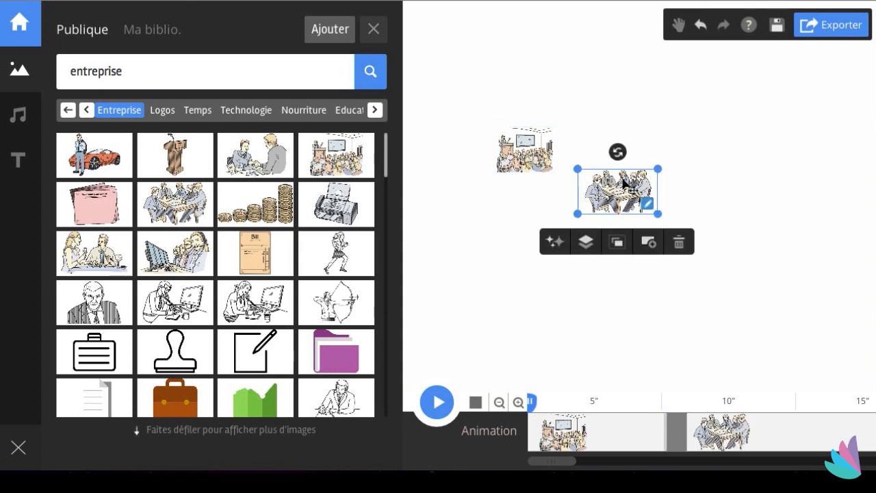
{"action": "left_click_drag", "start_coordinate": [624, 183], "coordinate": [573, 185]}
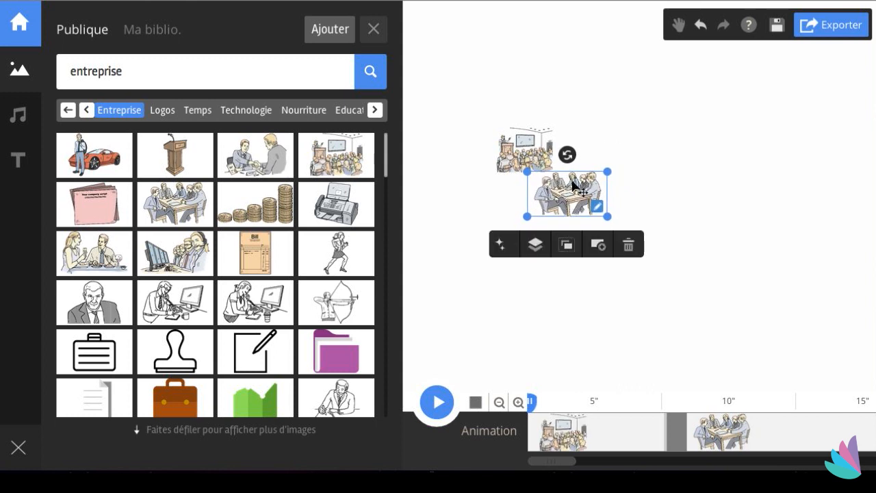
{"action": "left_click", "coordinate": [505, 245]}
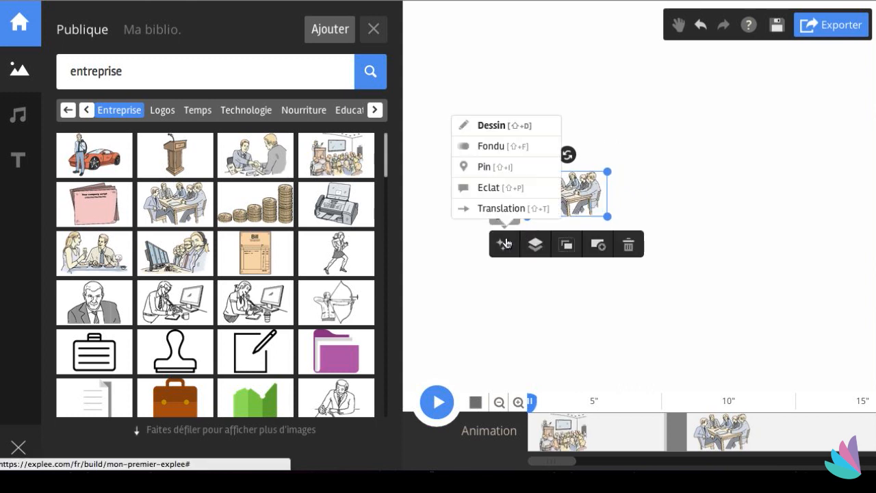
{"action": "left_click", "coordinate": [496, 129]}
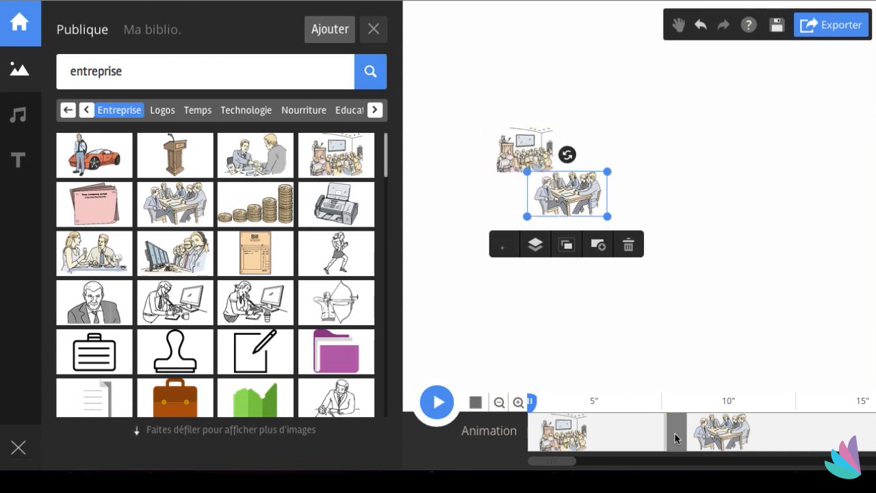
- Play the animation to preview both images
{"action": "mouse_move", "coordinate": [666, 433]}
{"action": "left_click", "coordinate": [439, 404]}
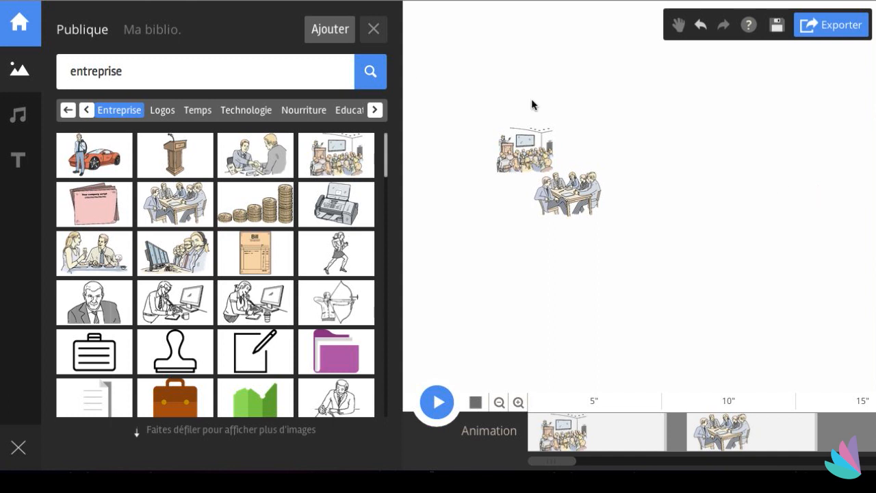
- Add the Feeling Lucky music track to the timeline
{"action": "left_click", "coordinate": [18, 114]}
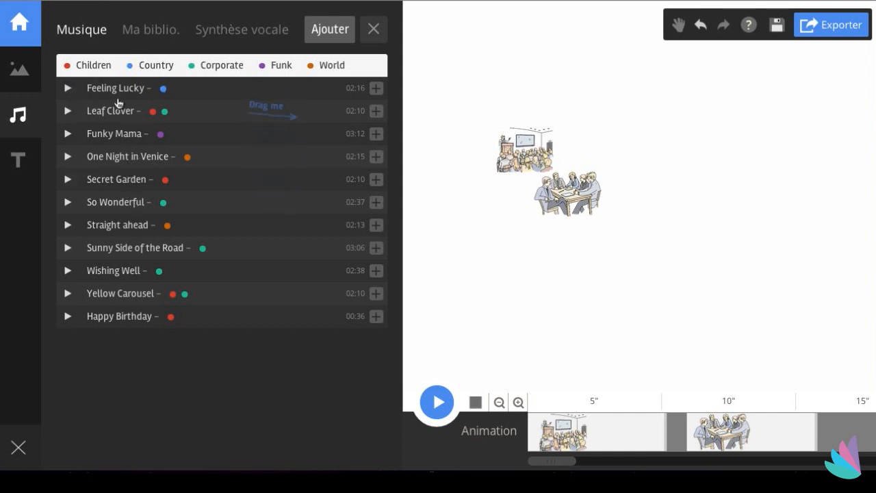
{"action": "left_click_drag", "start_coordinate": [116, 93], "coordinate": [517, 207]}
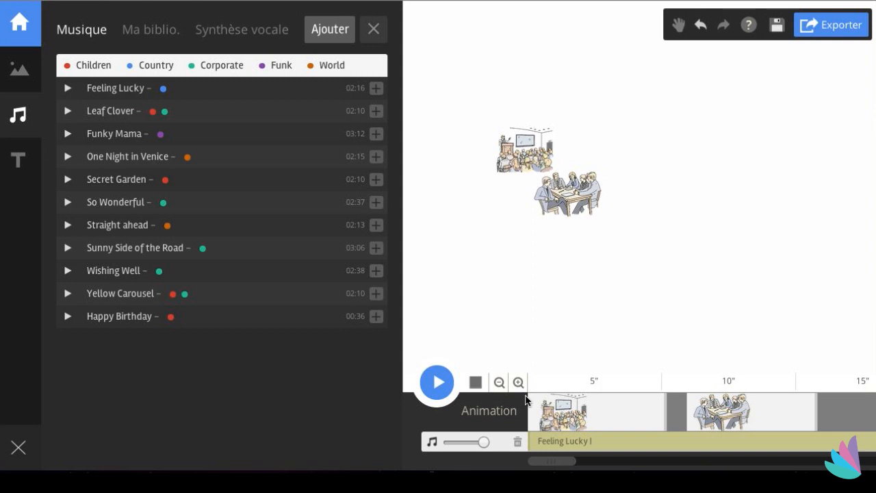
{"action": "mouse_move", "coordinate": [550, 442]}
{"action": "left_mouse_down"}
{"action": "mouse_move", "coordinate": [710, 451]}
{"action": "mouse_move", "coordinate": [546, 454]}
{"action": "left_mouse_up"}
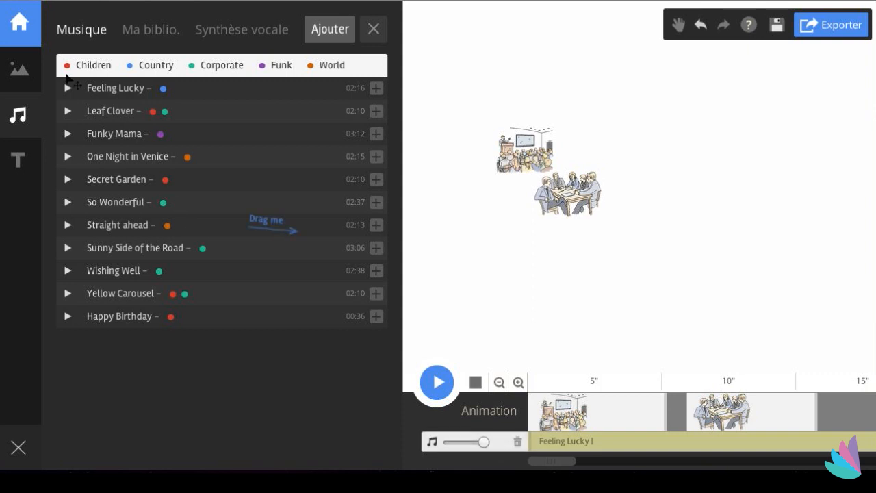
- Open text-to-speech and set the language to Français with the Femme voice
{"action": "left_click", "coordinate": [147, 30]}
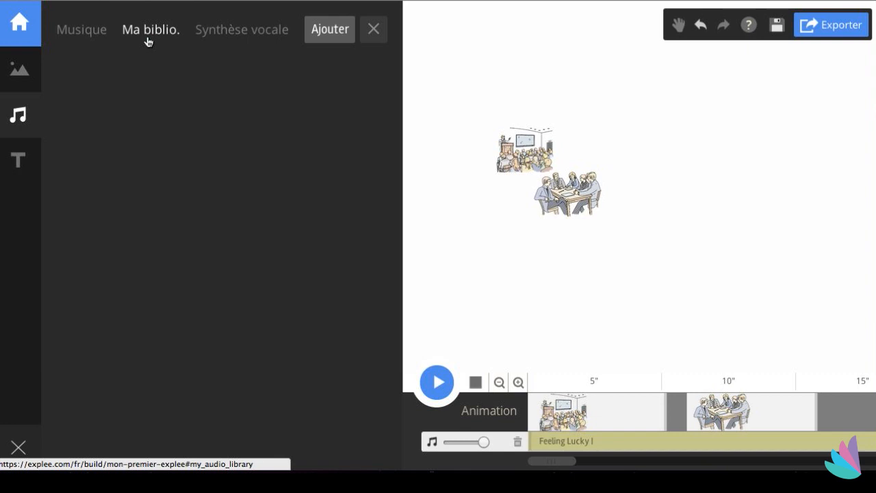
{"action": "left_click", "coordinate": [225, 33]}
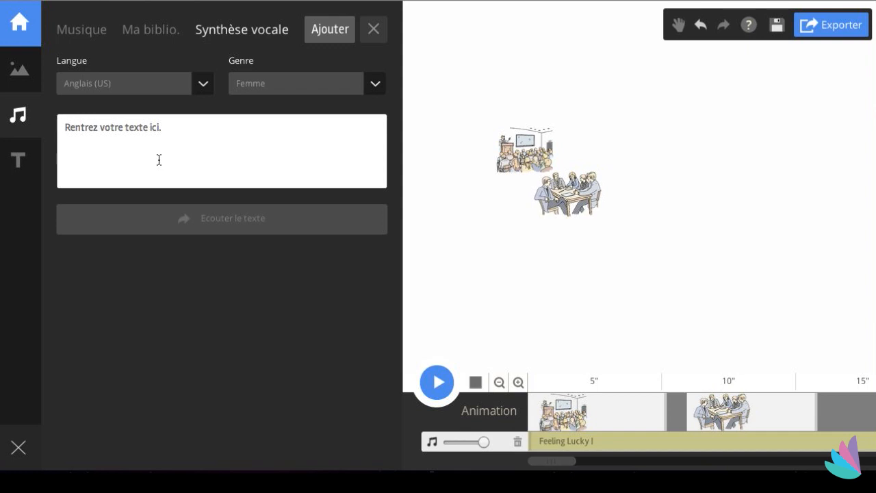
{"action": "left_click", "coordinate": [207, 88]}
{"action": "left_click", "coordinate": [174, 109]}
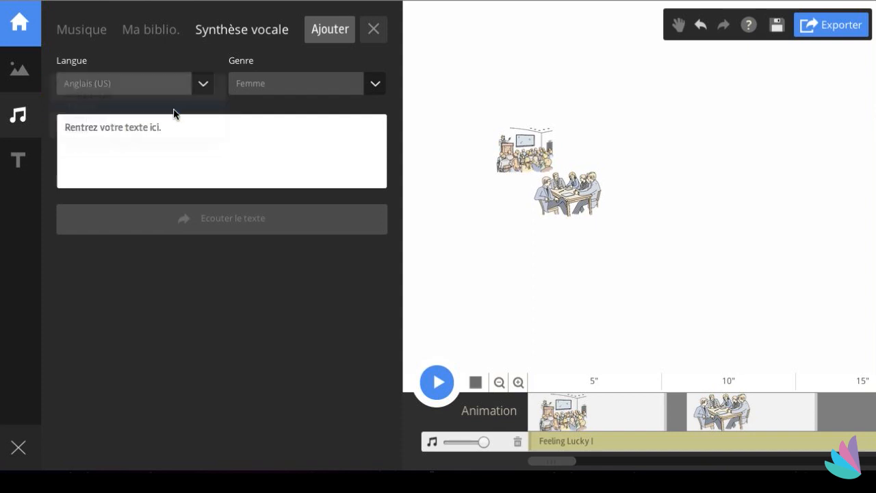
{"action": "left_click", "coordinate": [375, 84]}
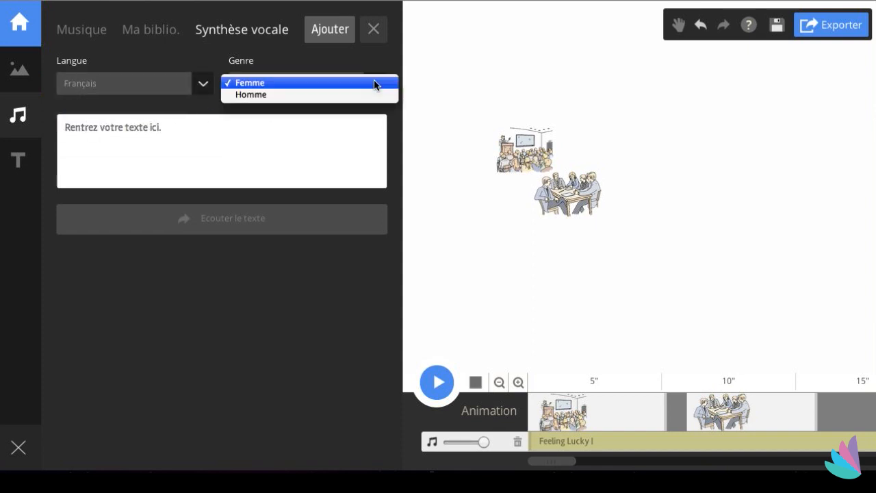
{"action": "left_click", "coordinate": [375, 83]}
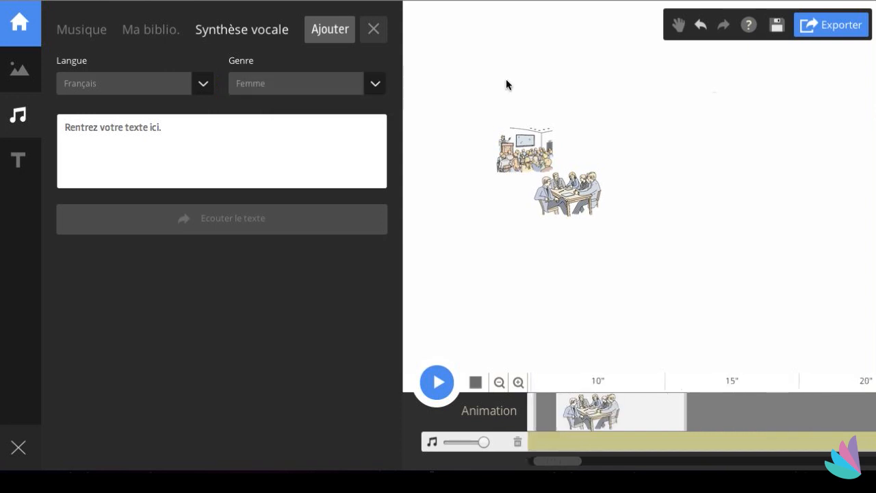
- Add a static title text to the canvas using the Bebas Neue font
{"action": "left_click", "coordinate": [11, 165]}
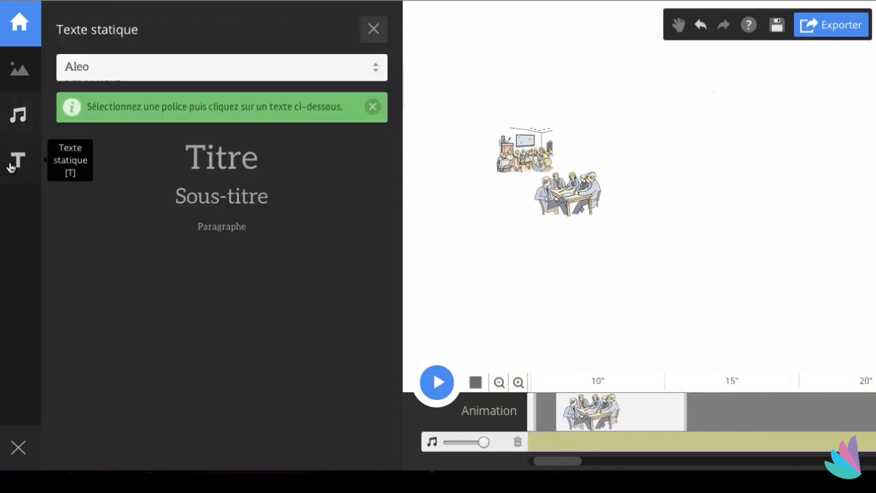
{"action": "left_click", "coordinate": [377, 69]}
{"action": "left_click", "coordinate": [261, 125]}
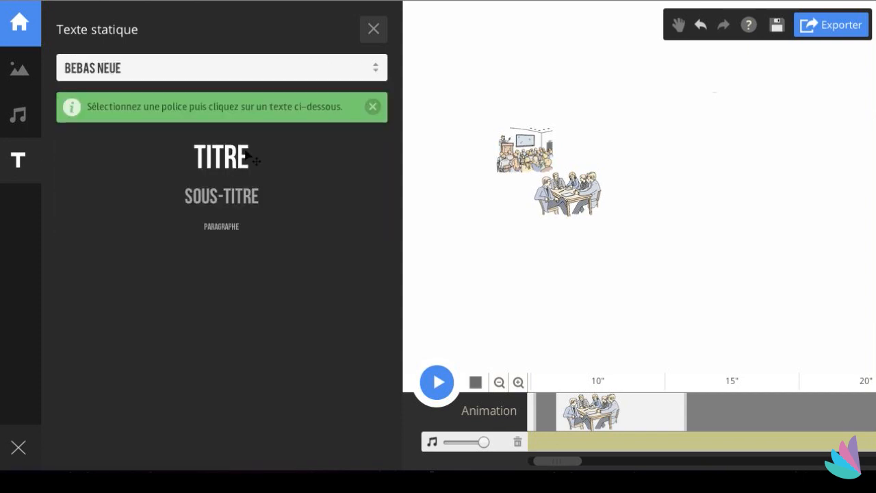
{"action": "left_click", "coordinate": [220, 162]}
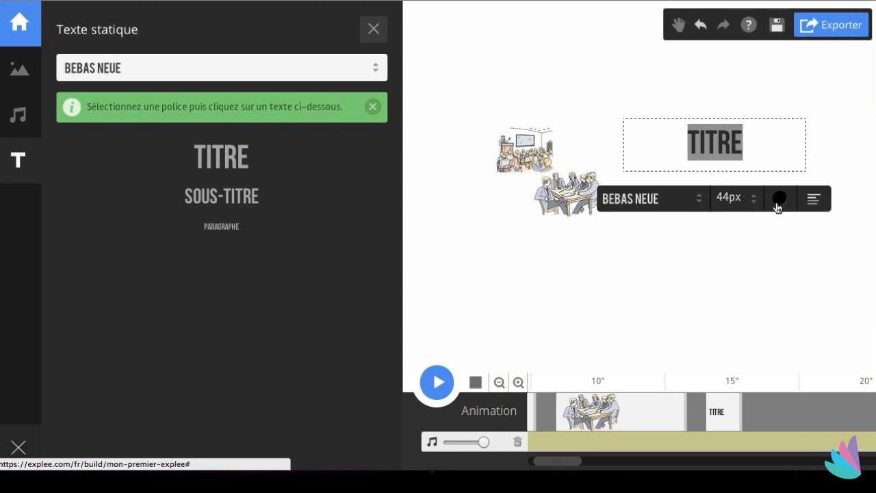
{"action": "left_click", "coordinate": [781, 276]}
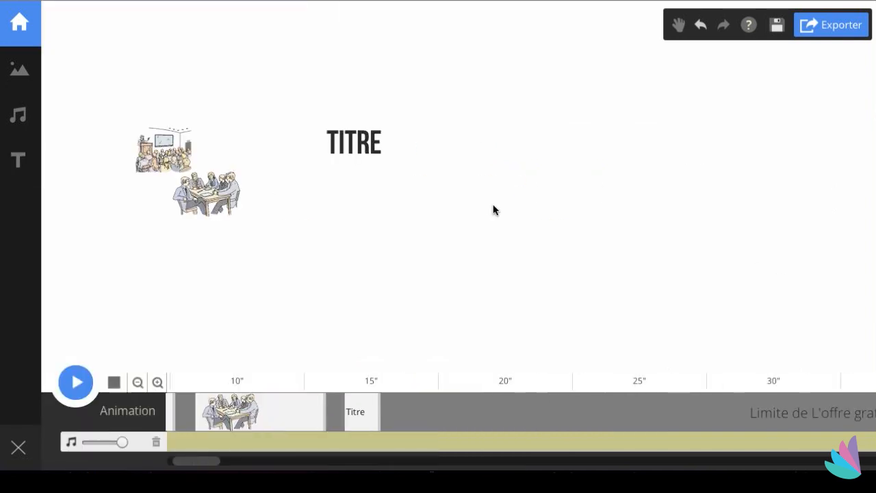
- Export the video with the default export options
{"action": "left_click", "coordinate": [353, 157]}
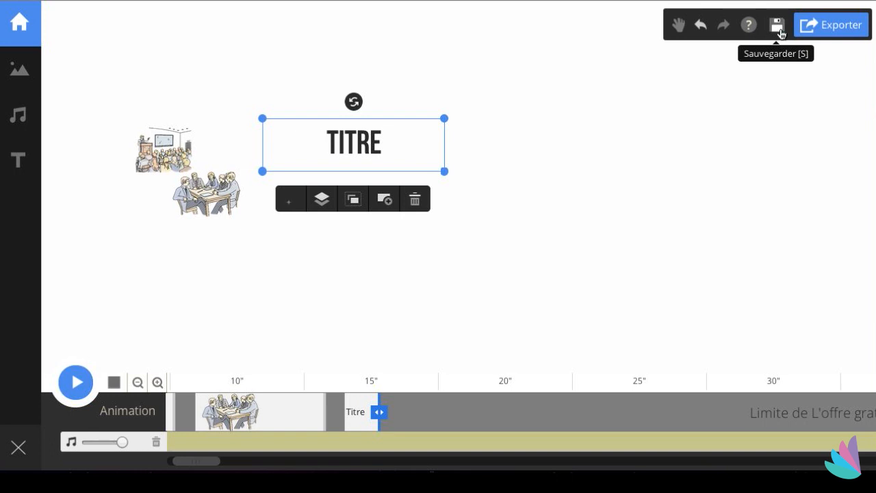
{"action": "left_click", "coordinate": [833, 36]}
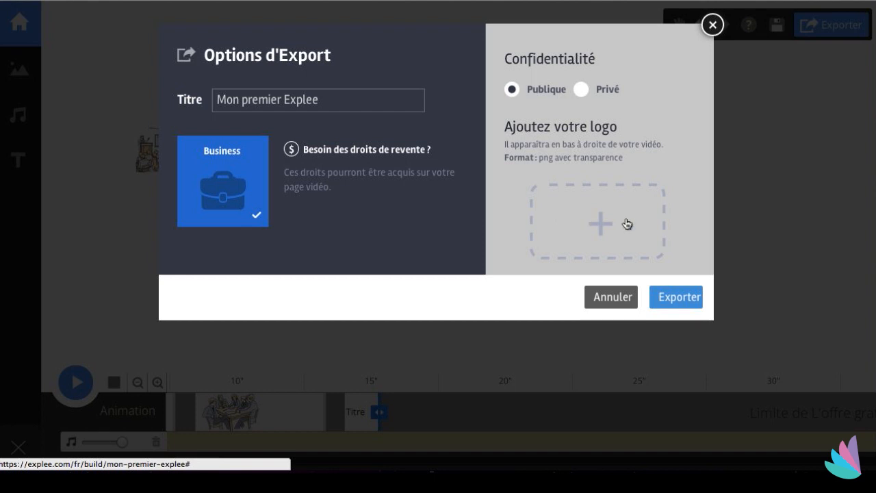
{"action": "left_click", "coordinate": [675, 298]}
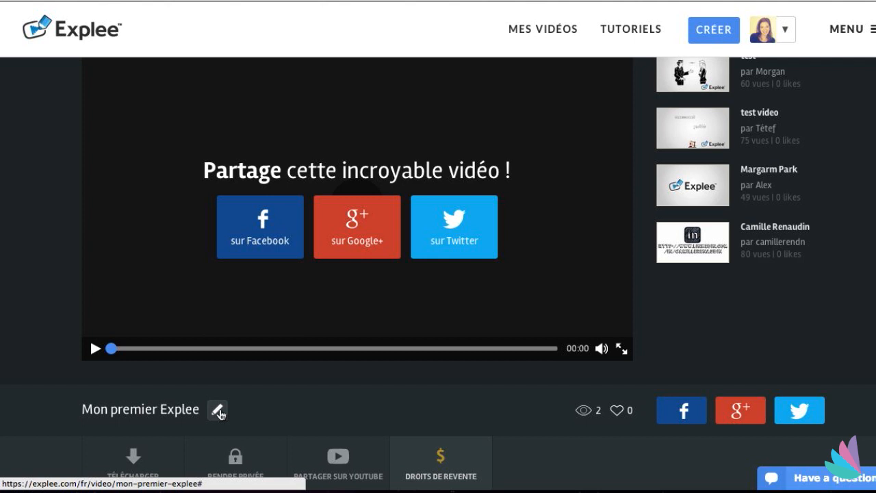
- Play the exported video on its video page to preview it
{"action": "scroll", "coordinate": [143, 464], "scroll_direction": "down", "scroll_amount": 1}
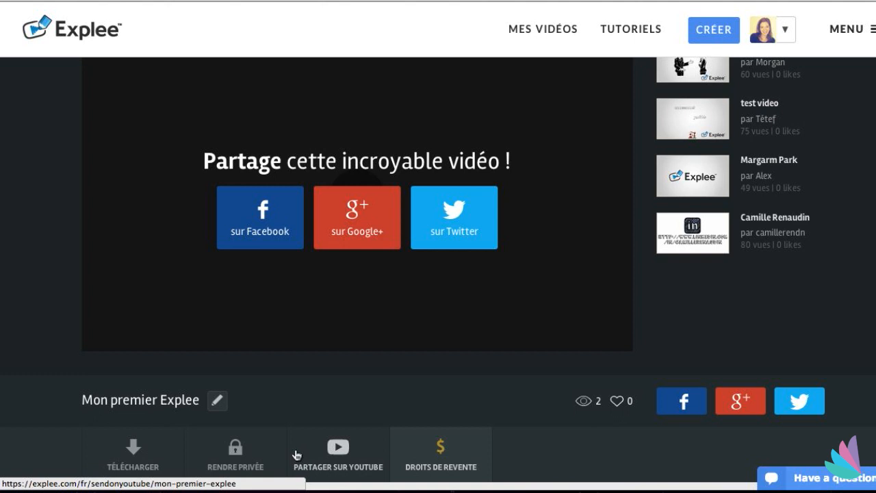
{"action": "left_click", "coordinate": [95, 340]}
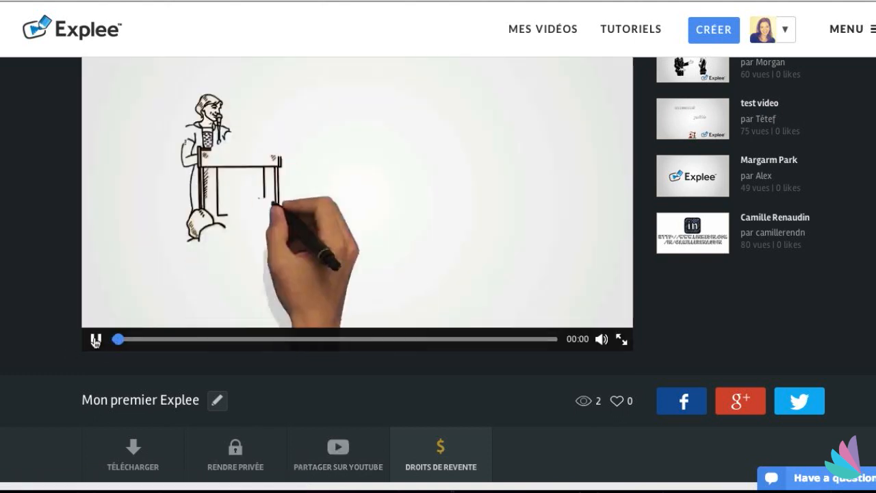
{"action": "scroll", "coordinate": [58, 338], "scroll_direction": "up", "scroll_amount": 1}
{"action": "scroll", "coordinate": [57, 338], "scroll_direction": "up", "scroll_amount": 1}
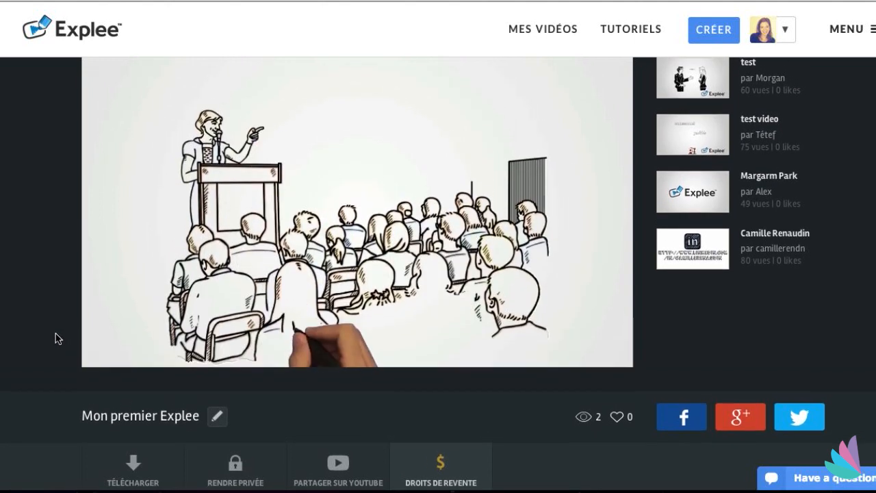